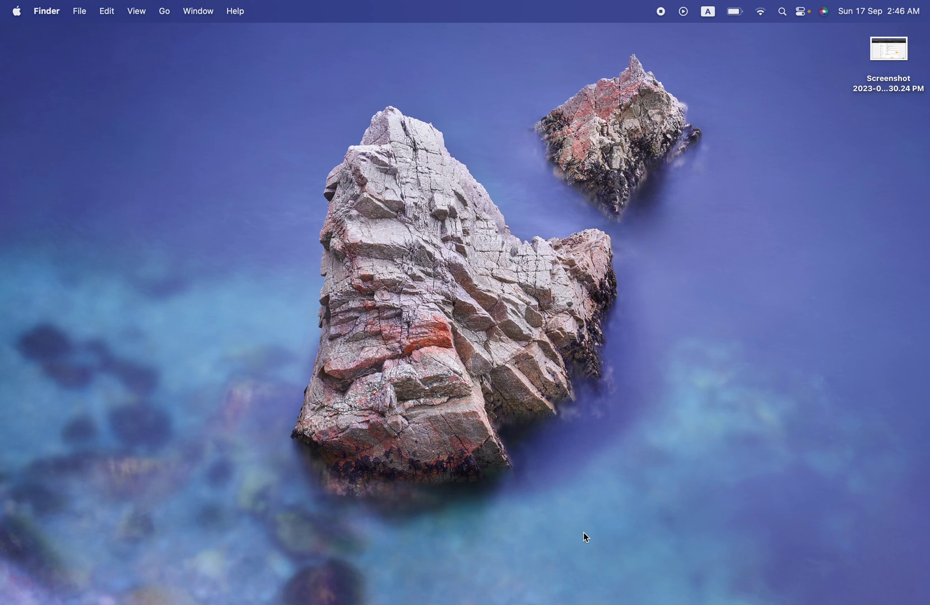
Bring up Launchpad from the empty Finder desktop with the F4 key.
key(F4)
Close the Other folder and launch Parallels Desktop from Launchpad page 2.
click(571, 549)
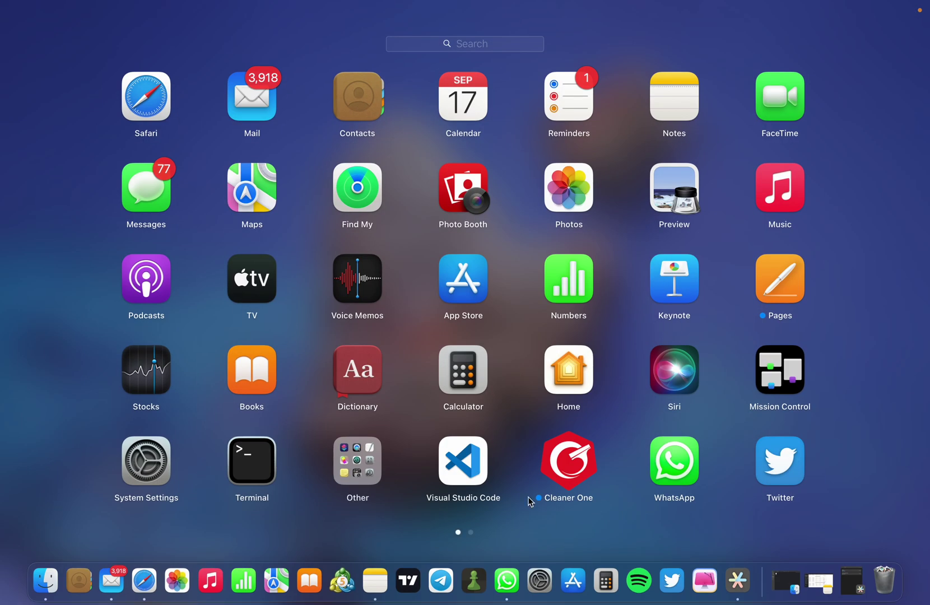
scroll(423, 264, right, 5)
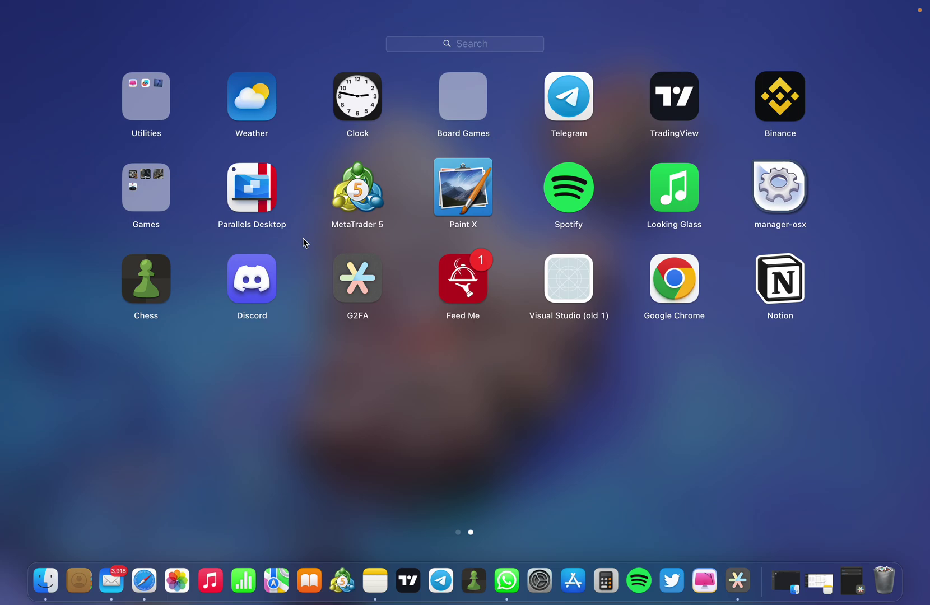
click(257, 197)
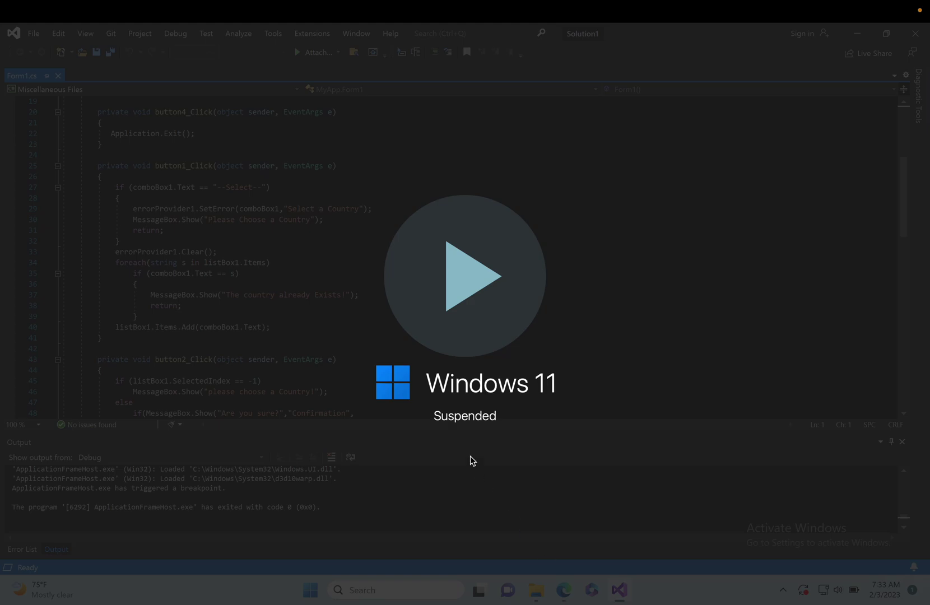
click(468, 287)
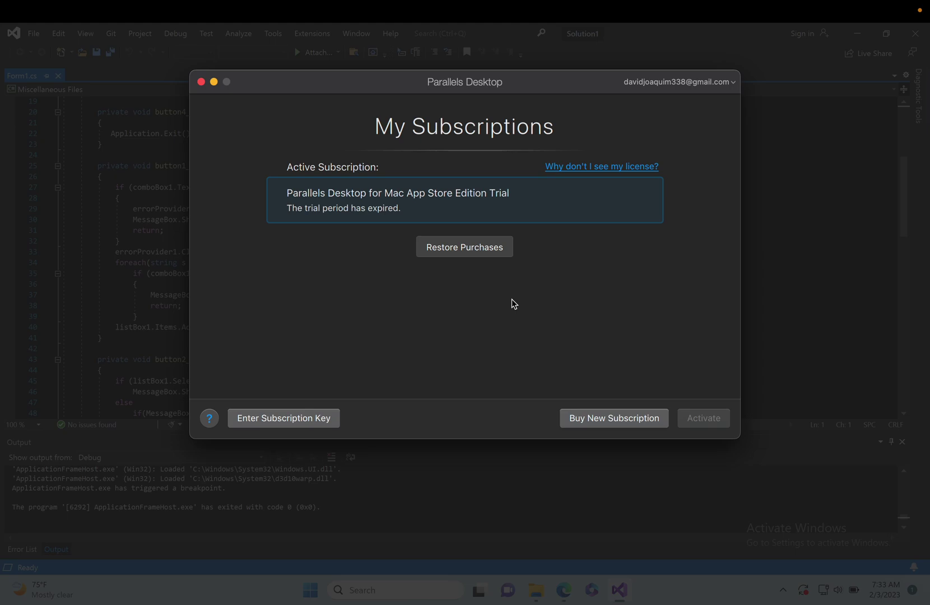
click(201, 82)
mouse_move(54, 4)
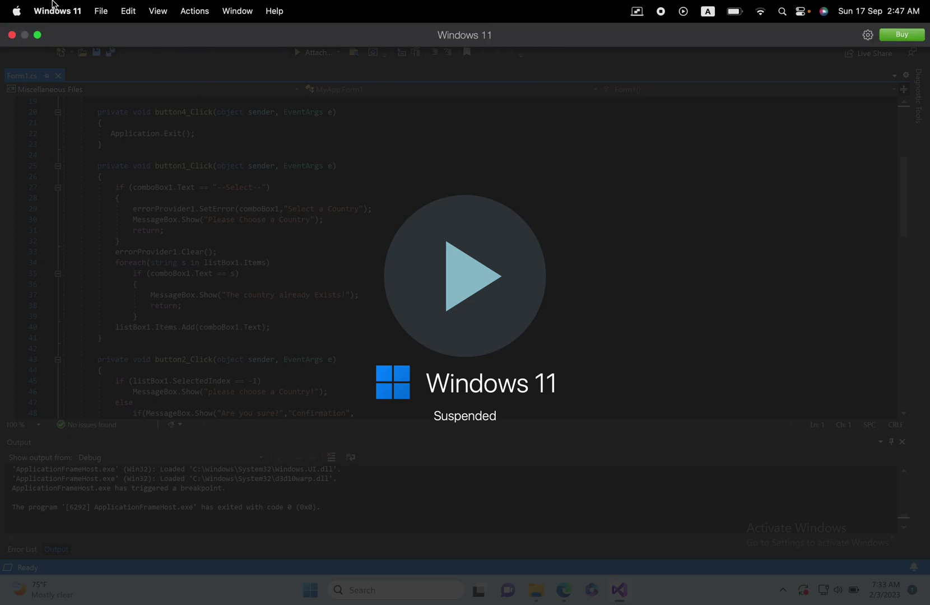
Close the Windows 11 VM window and quit Parallels Desktop from its Dock menu.
click(11, 35)
mouse_move(648, 594)
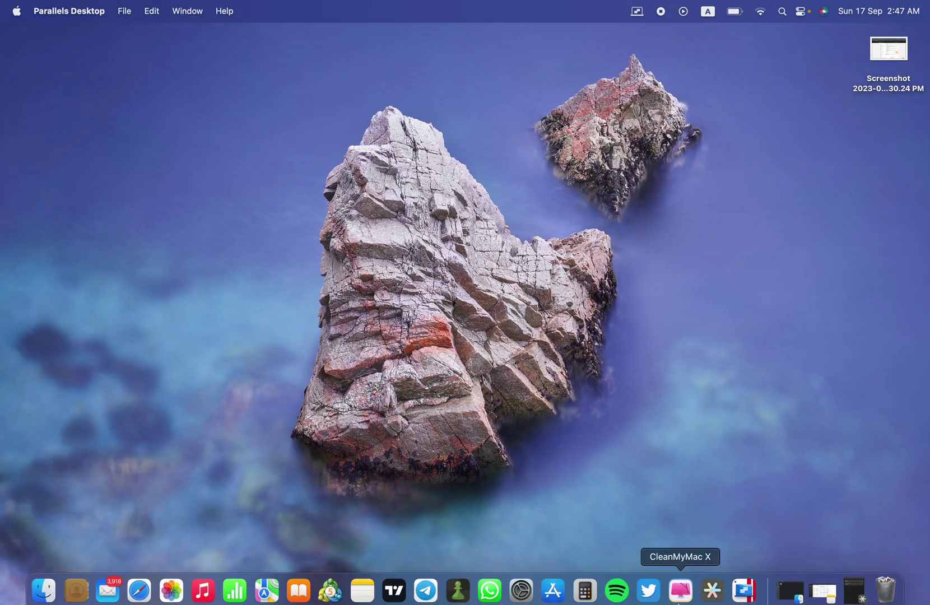
click(752, 587)
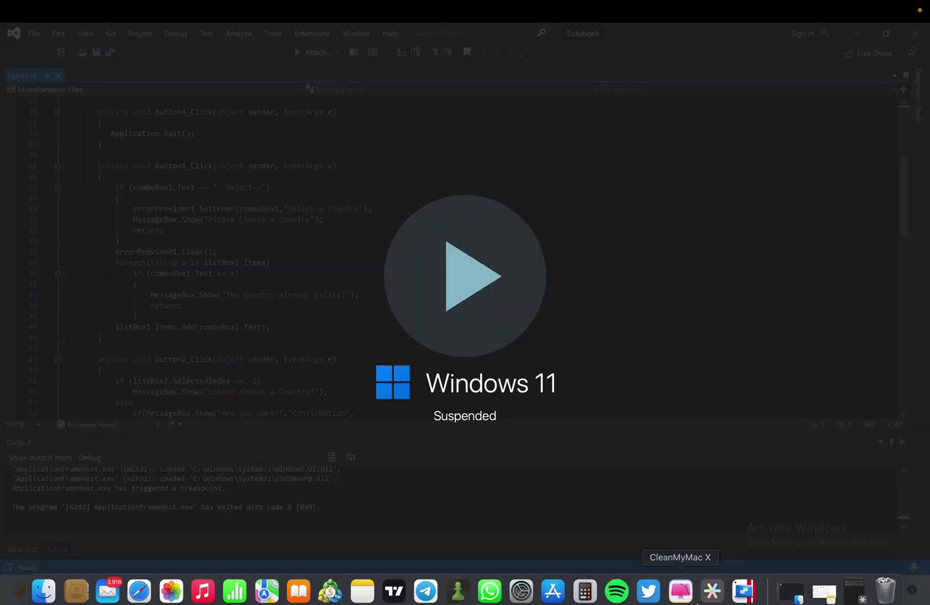
right_click(743, 588)
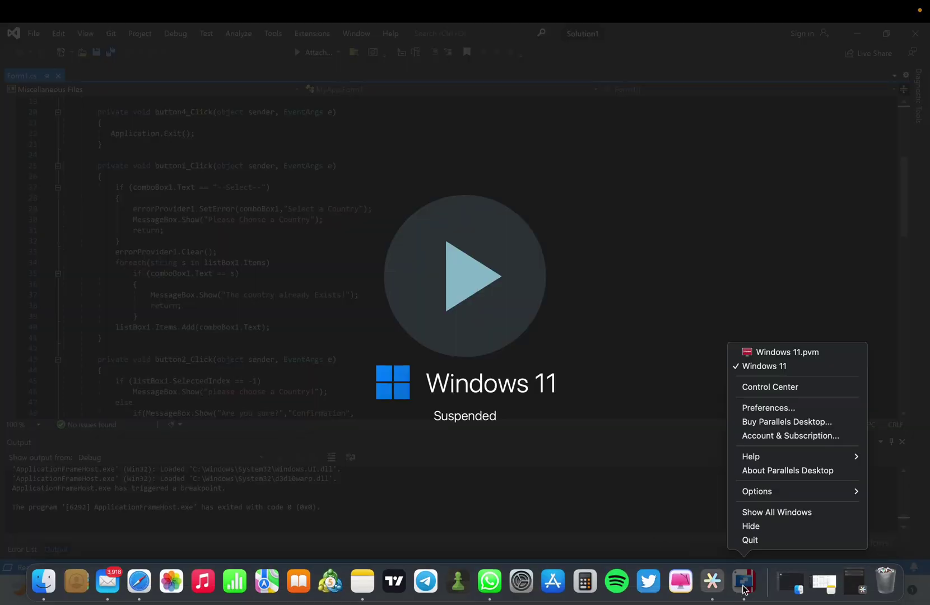
click(754, 540)
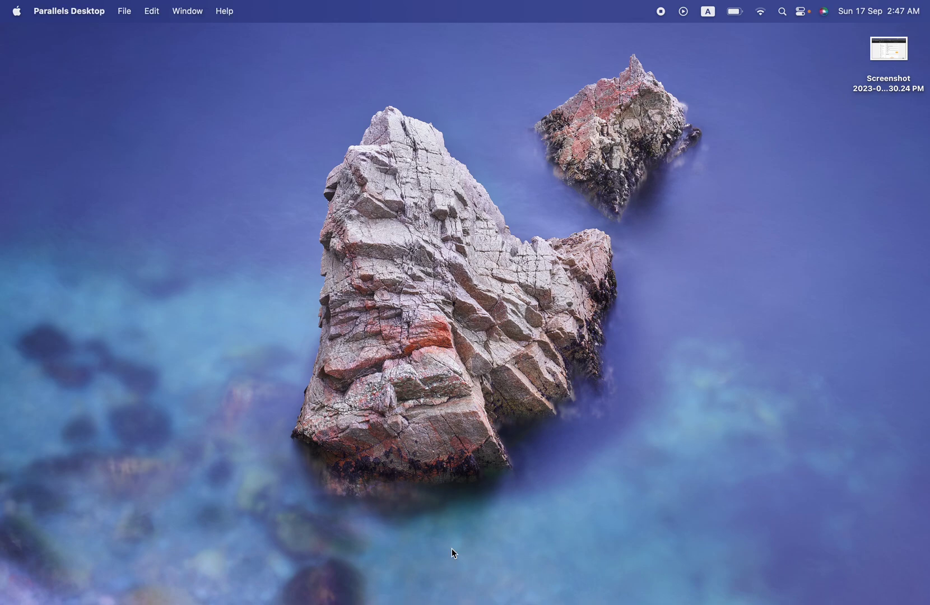
mouse_move(372, 582)
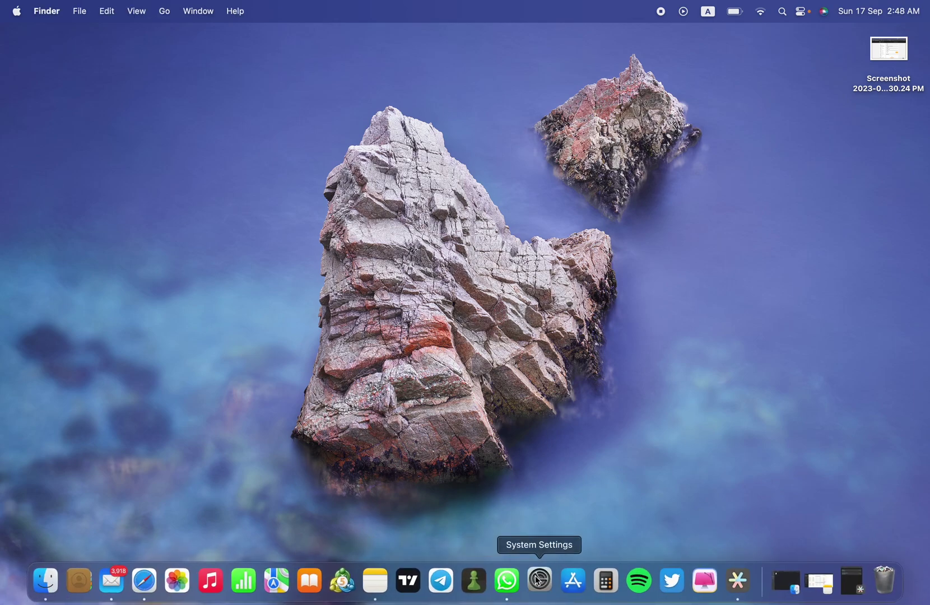
click(538, 581)
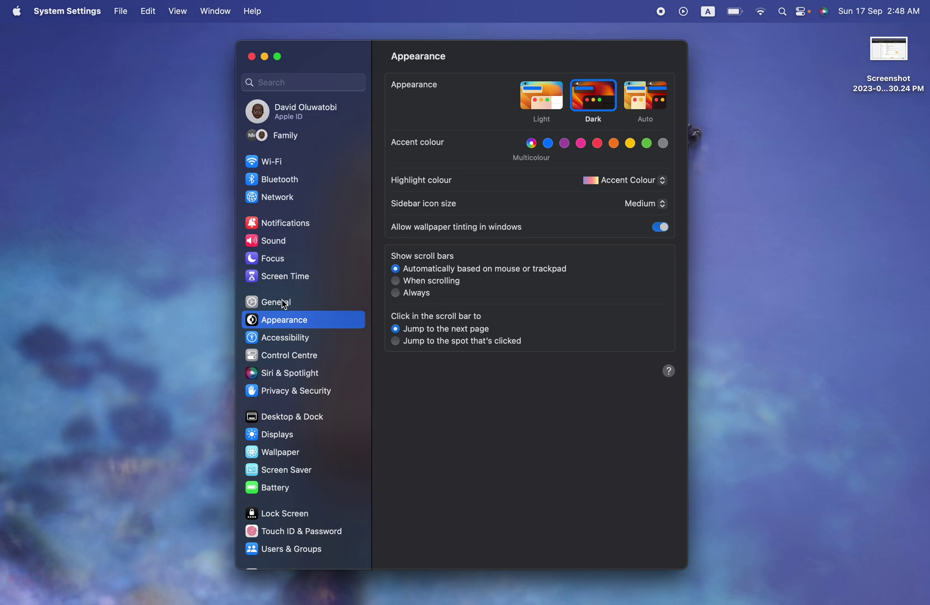
Search settings for 'date', open Date & Time, and toggle off automatic date and time.
click(337, 82)
text(date)
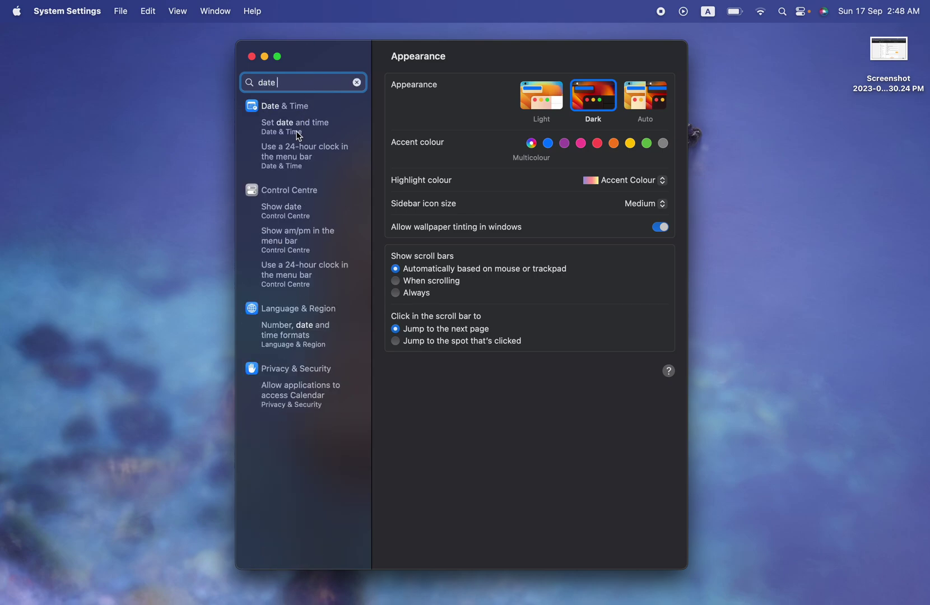
click(302, 106)
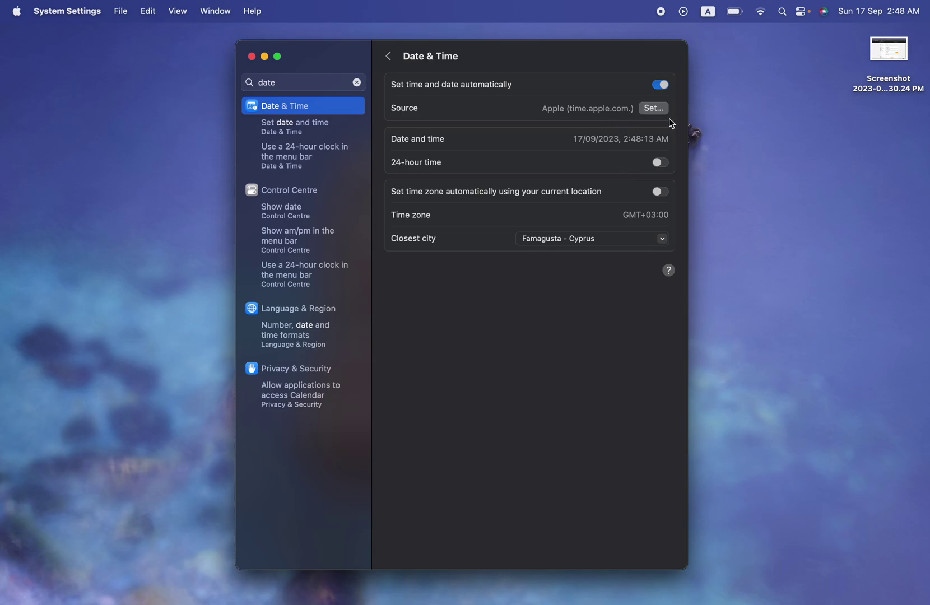
click(658, 84)
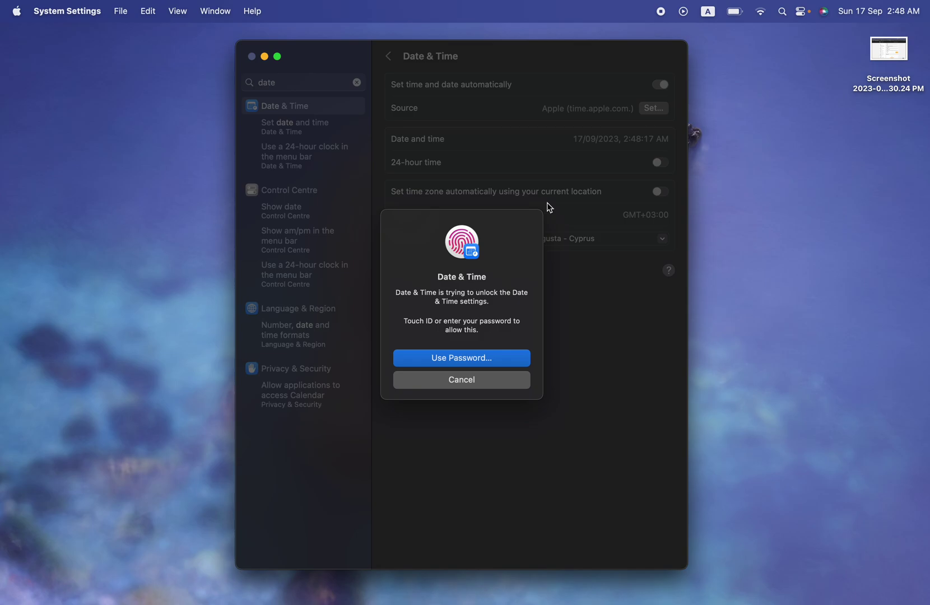
Open the manual date editor and page its calendar back seven months.
click(652, 137)
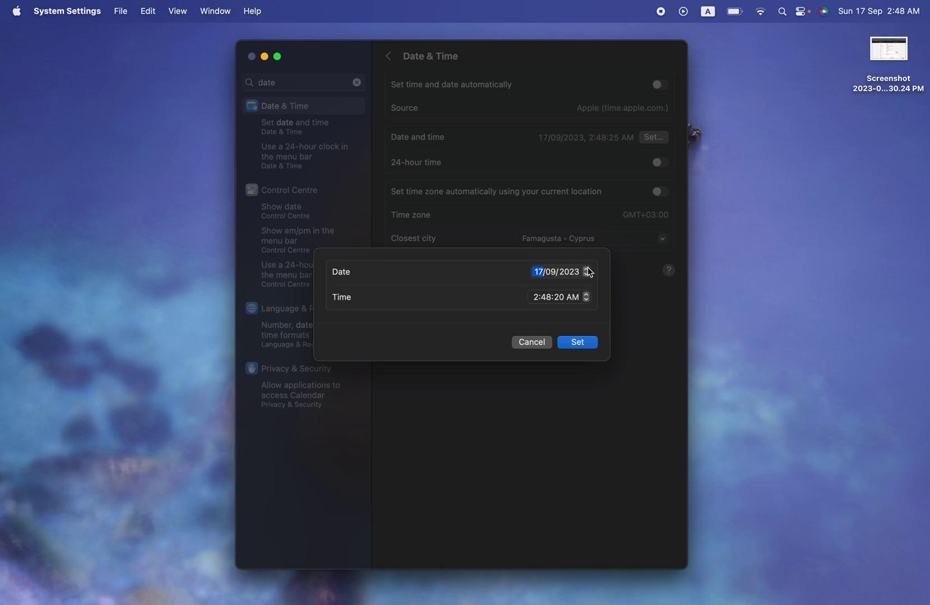
click(587, 268)
click(565, 274)
click(594, 286)
click(593, 286)
click(593, 286)
click(593, 286)
click(593, 286)
click(593, 286)
click(593, 286)
click(593, 286)
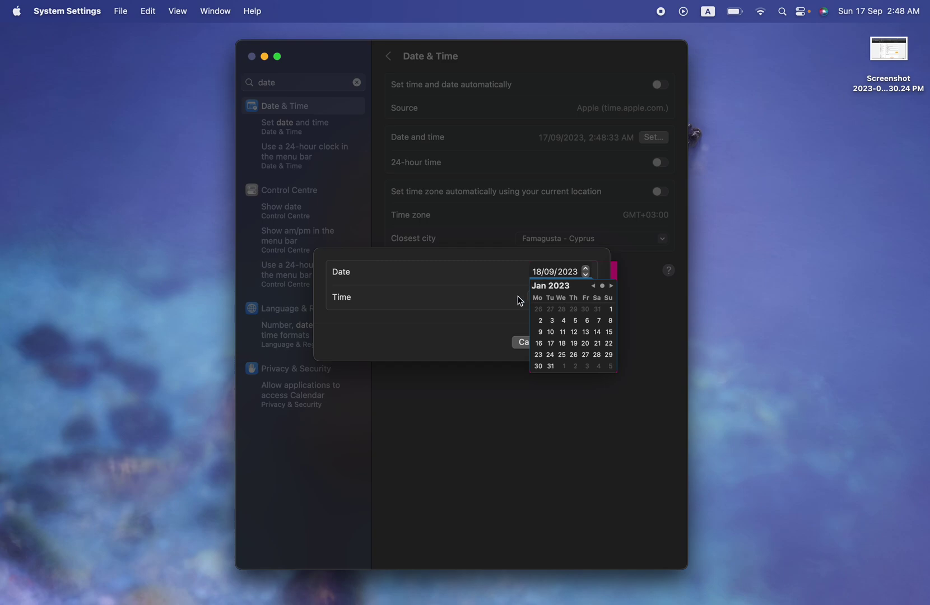
click(486, 285)
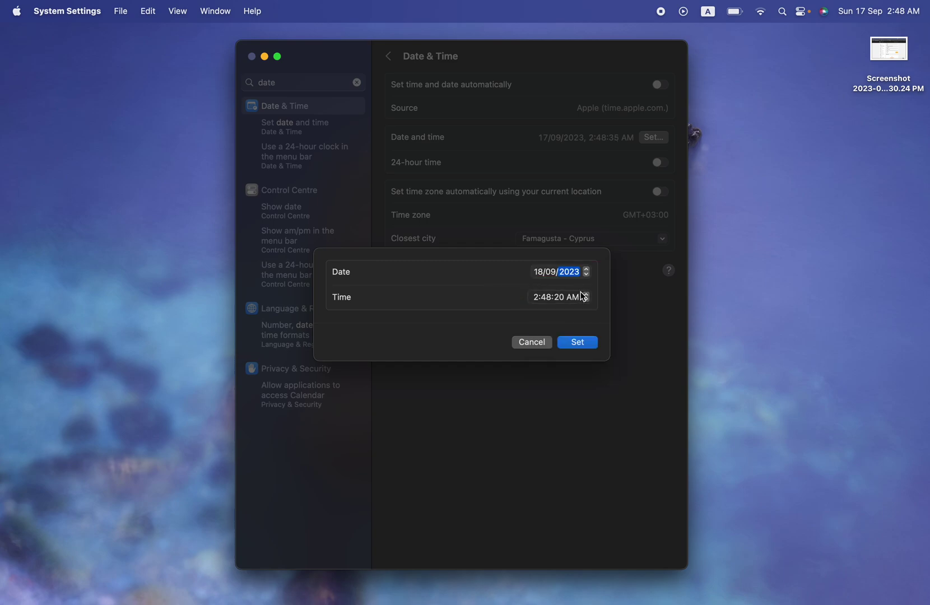
Fix the year at 2023, pick 2 January 2023 in the calendar, and apply it.
click(586, 269)
click(586, 274)
click(554, 276)
click(593, 288)
click(593, 288)
click(593, 288)
click(593, 288)
click(593, 287)
click(593, 287)
click(593, 287)
click(593, 287)
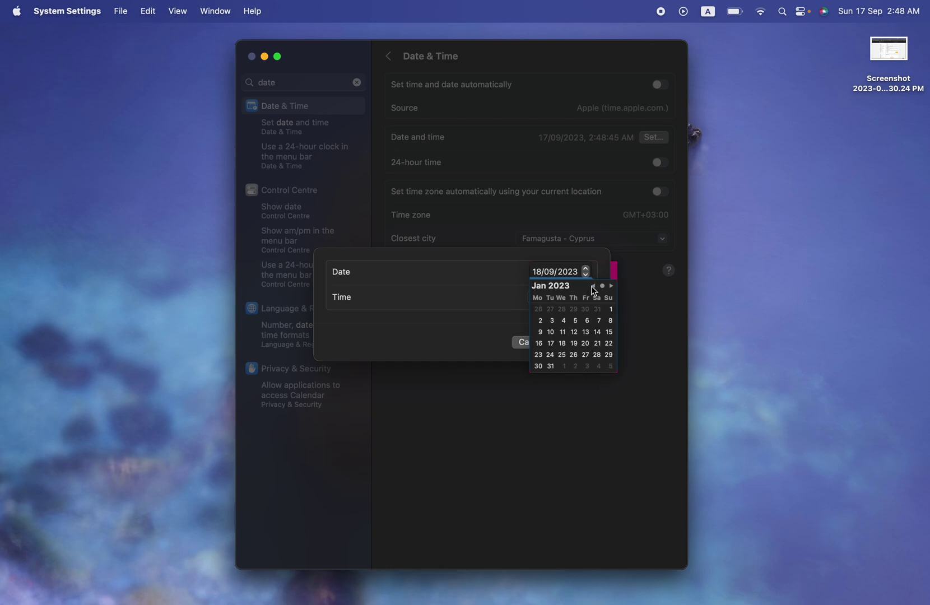
click(542, 322)
click(507, 288)
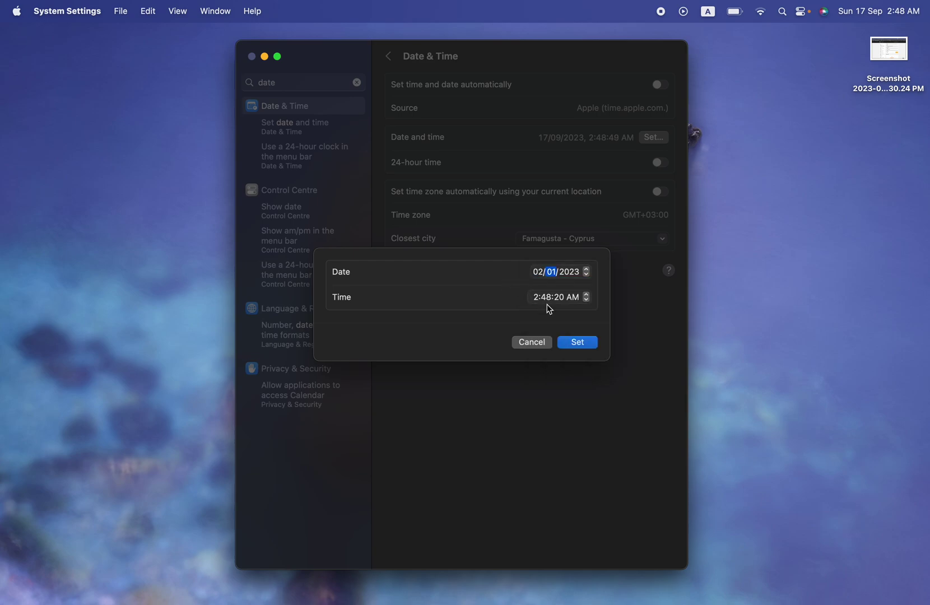
click(580, 343)
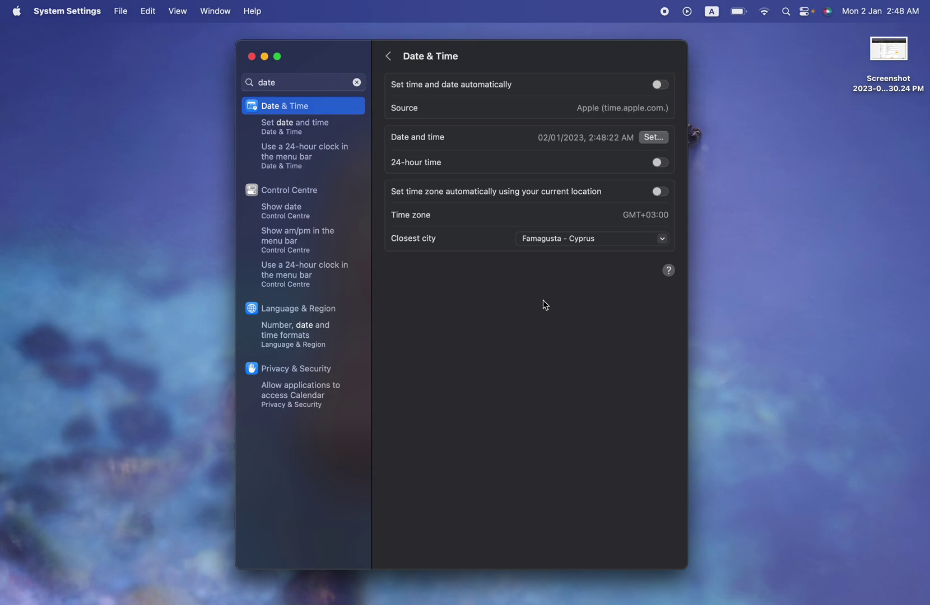
Minimise the System Settings window to return to the desktop.
click(759, 296)
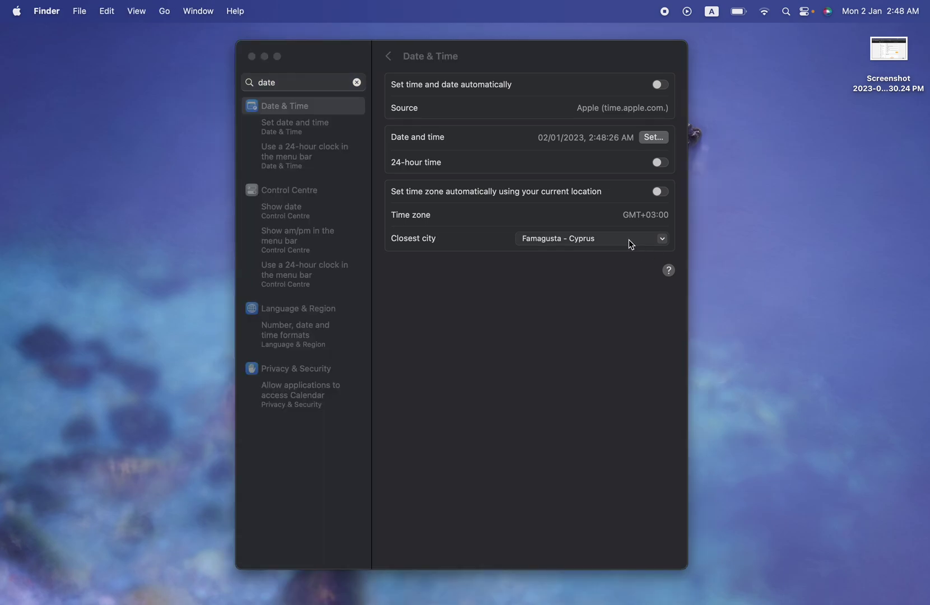
click(264, 57)
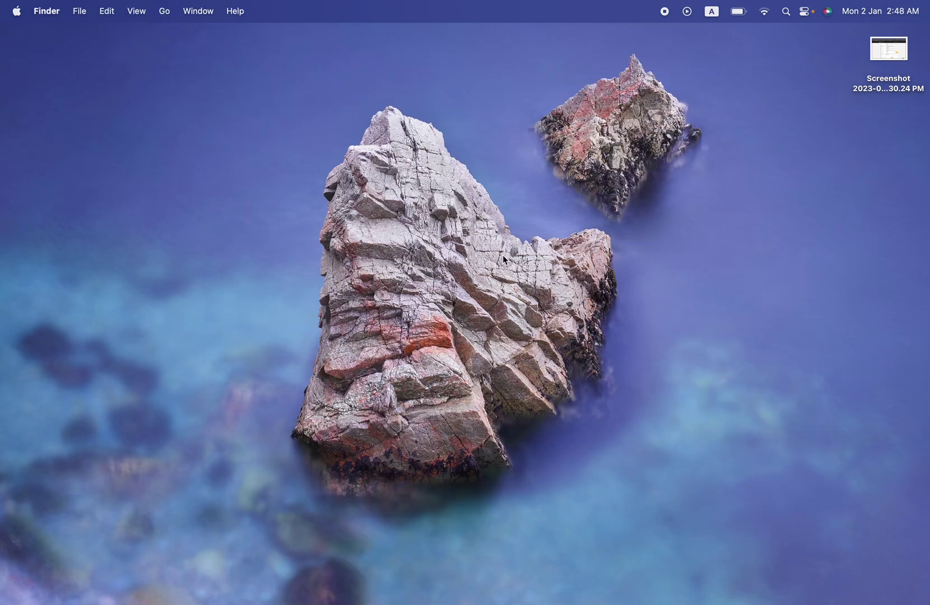
key(F4)
Relaunch Parallels Desktop, resume Windows 11, and continue the free trial with 102 days left.
click(268, 186)
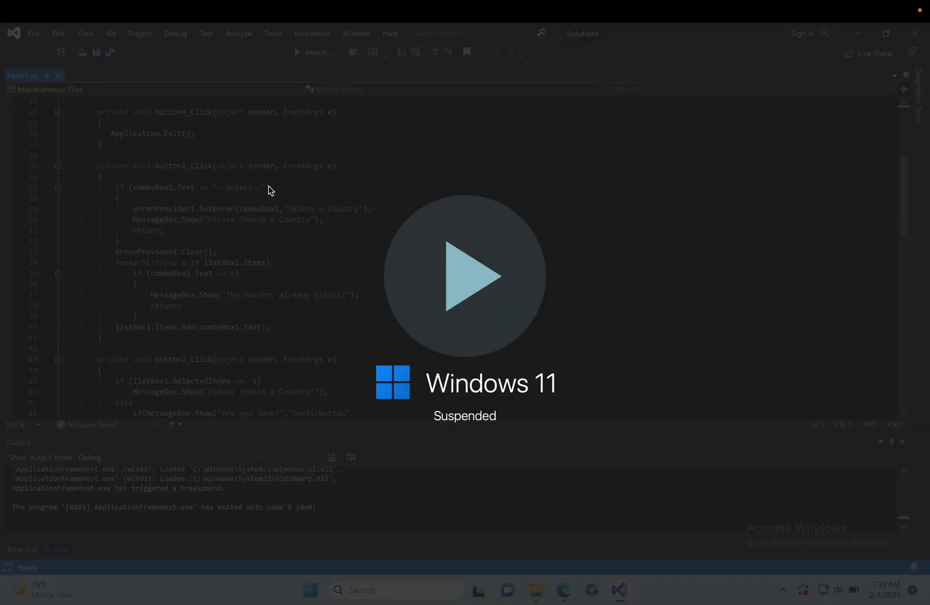
click(459, 272)
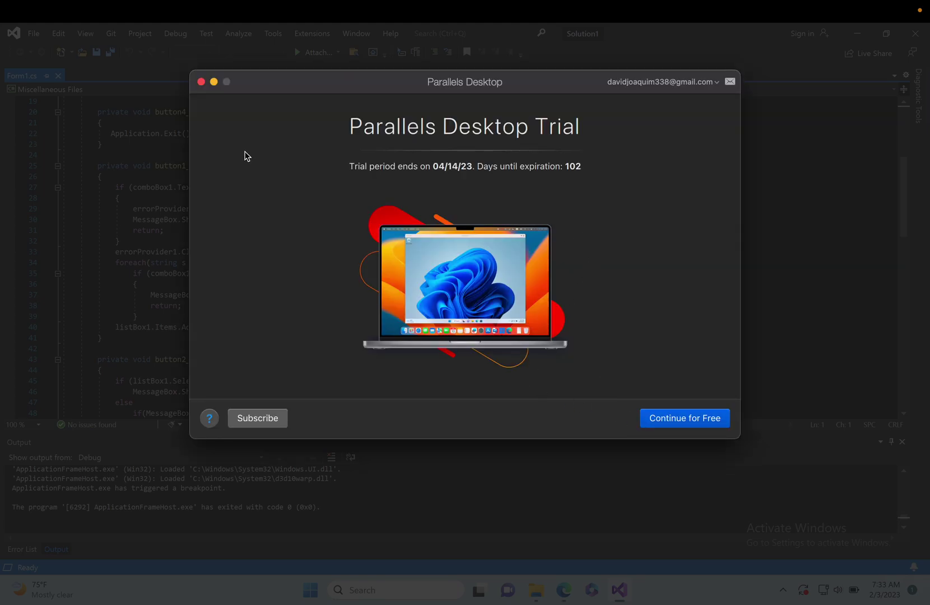
click(712, 423)
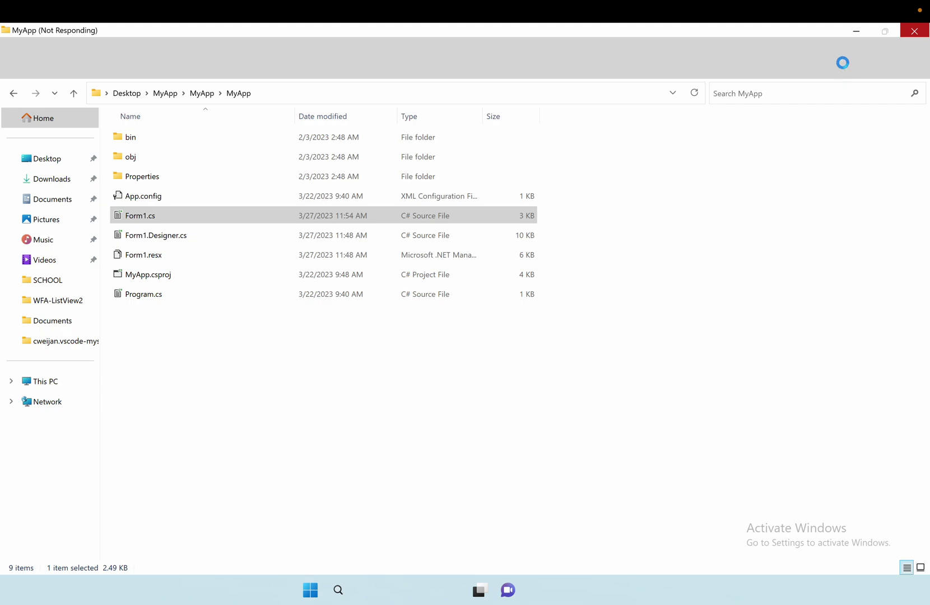
Minimise the MyApp Explorer and Visual Studio windows and dismiss the Start menu.
click(857, 33)
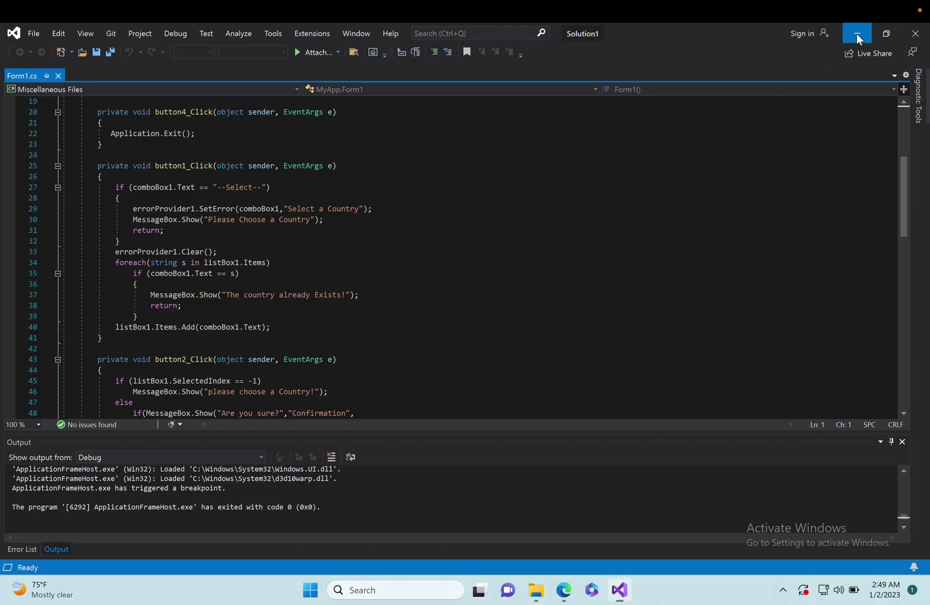
click(857, 33)
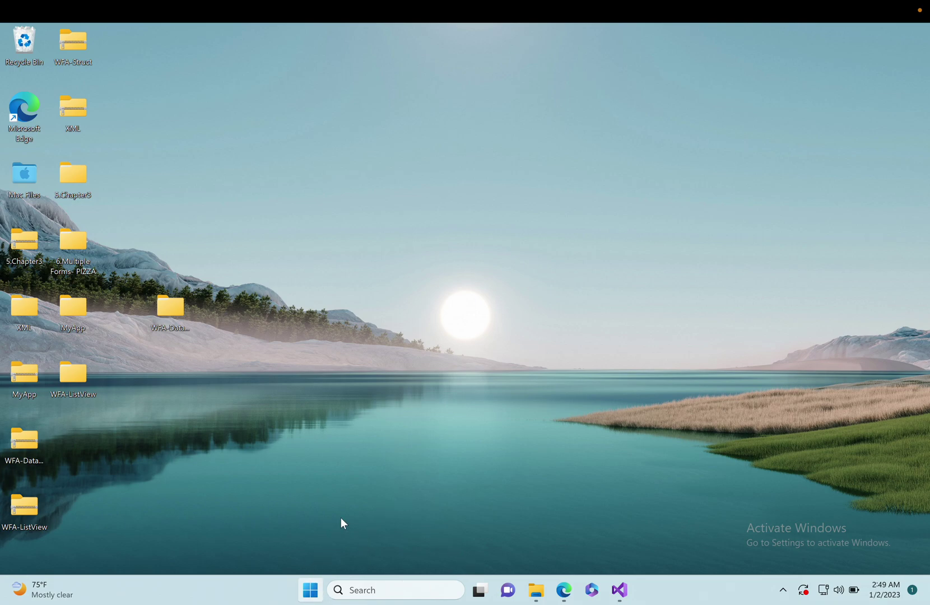
key(super)
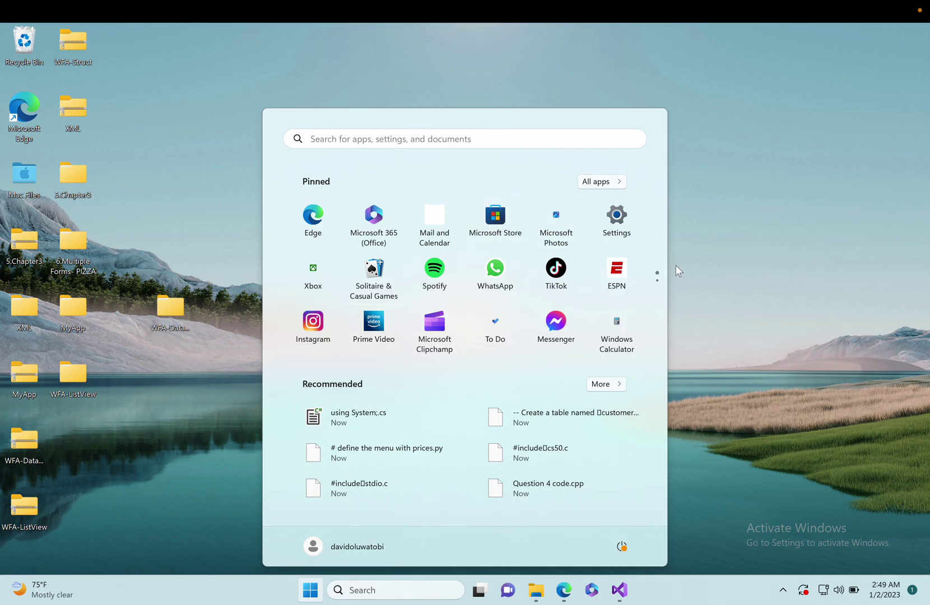
click(746, 259)
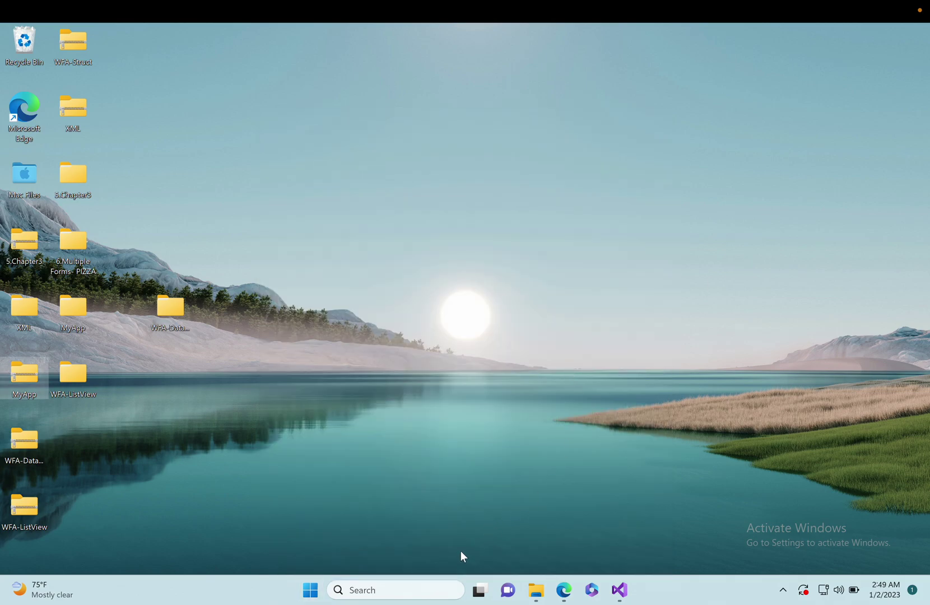